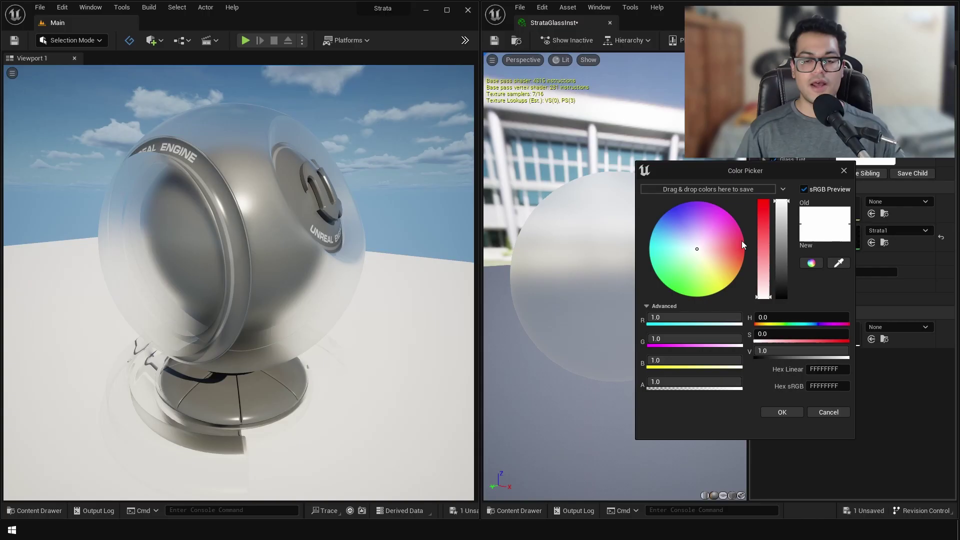
# Try the Glass Tint as light blue, then pink, then cyan on the colour wheel
pyautogui.click(685, 239)
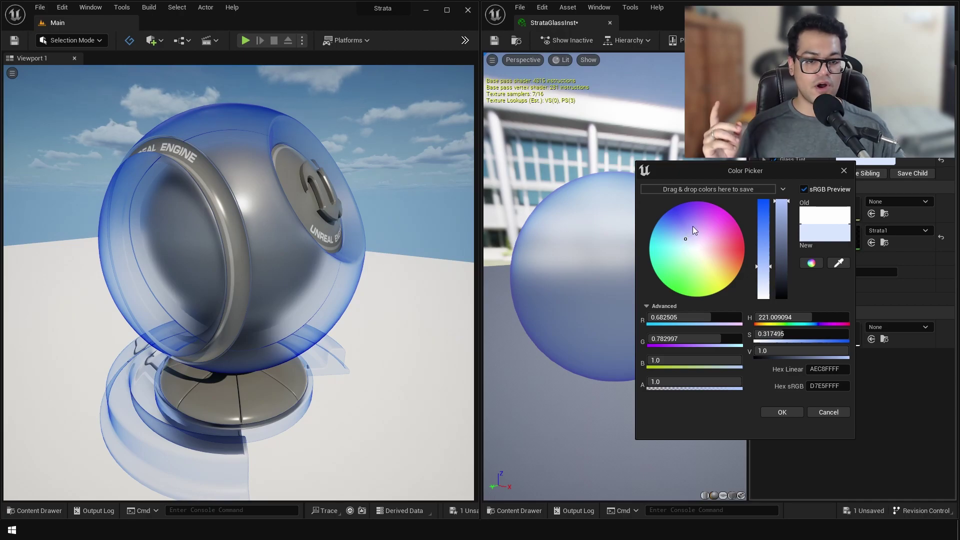
pyautogui.moveTo(693, 230); pyautogui.dragTo(717, 236)
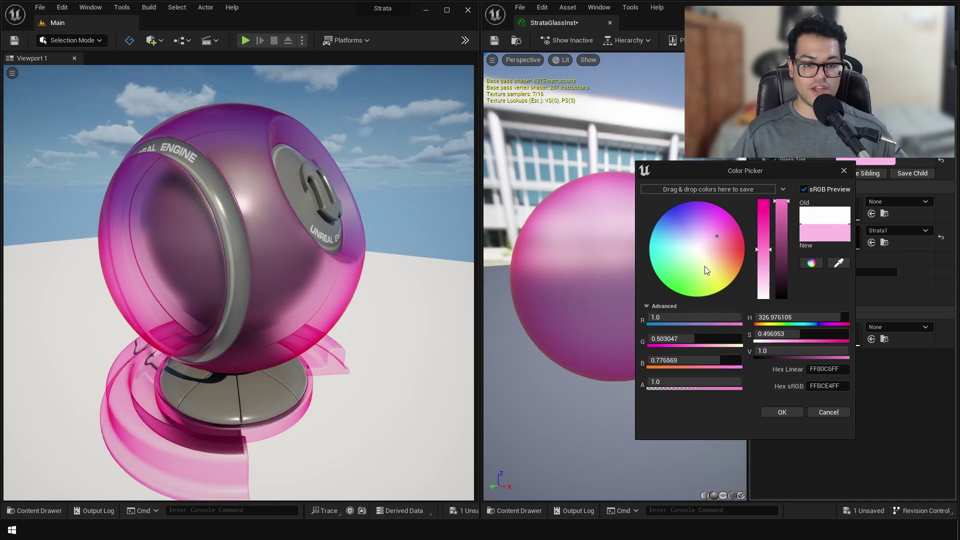
pyautogui.moveTo(706, 270); pyautogui.dragTo(671, 248)
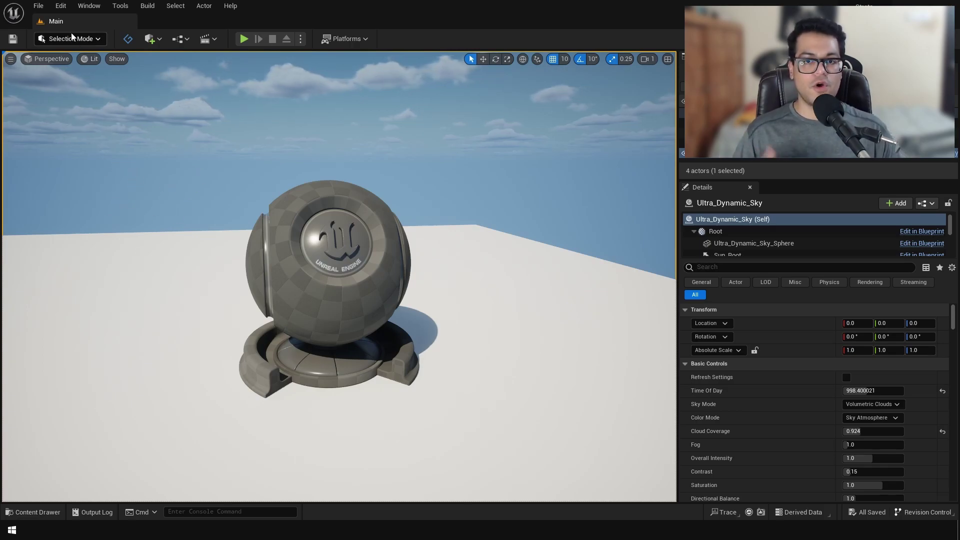
# Search Project Settings for Strata, then name the new material StrataGlass
pyautogui.click(62, 7)
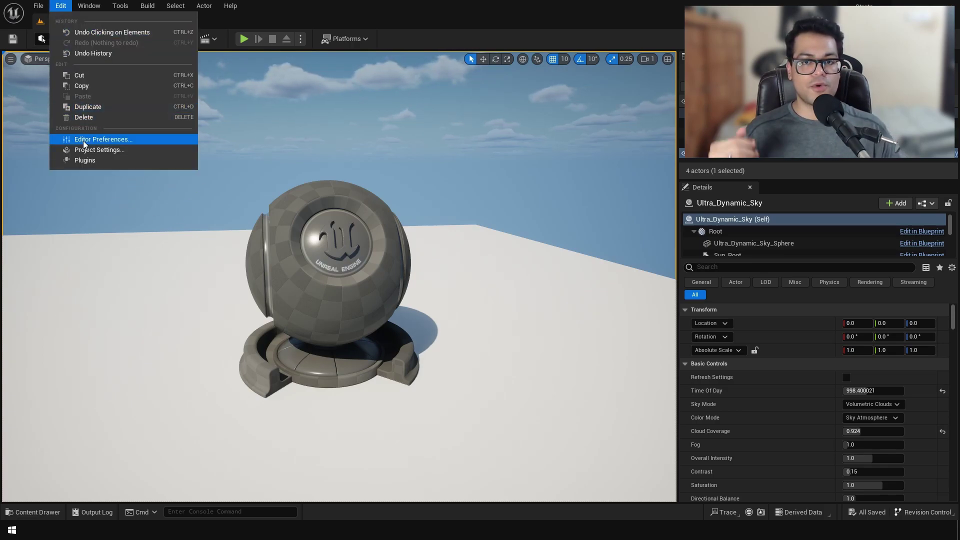
pyautogui.click(99, 149)
pyautogui.write('strata')
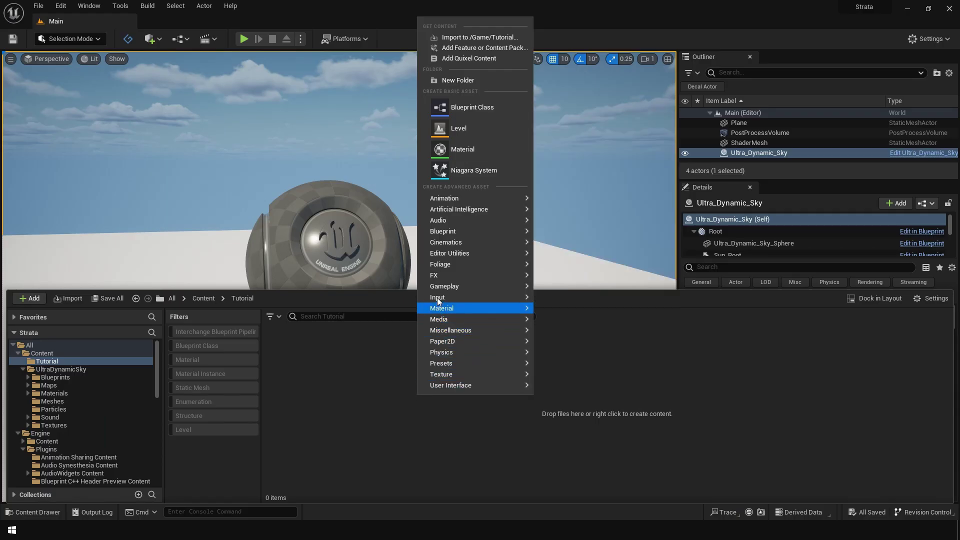
pyautogui.press('Escape')
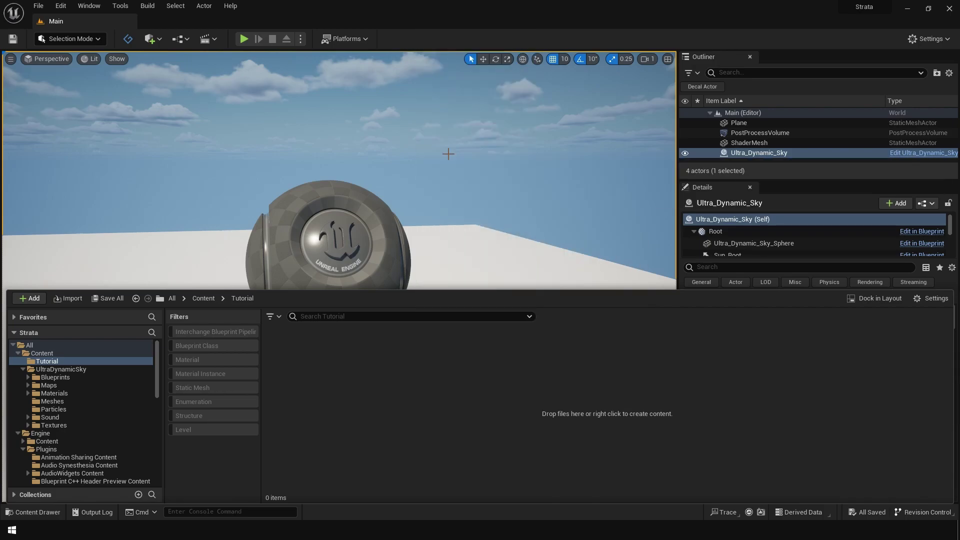
pyautogui.write('StrataG')
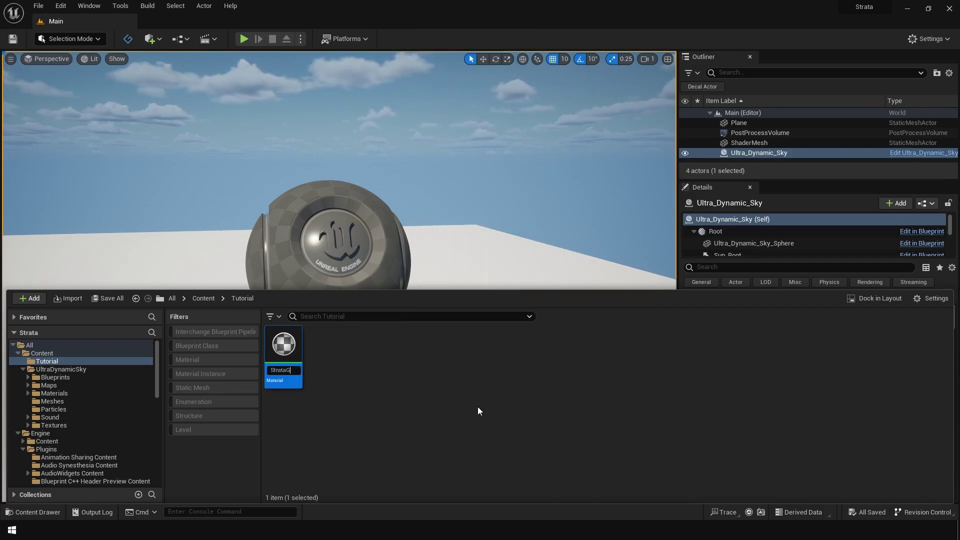
pyautogui.press('Return')
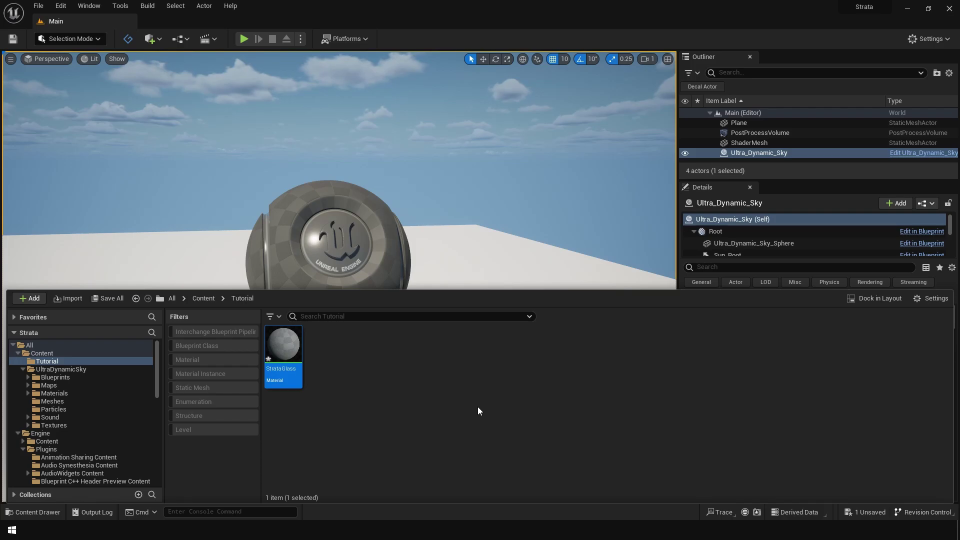
pyautogui.doubleClick(282, 350)
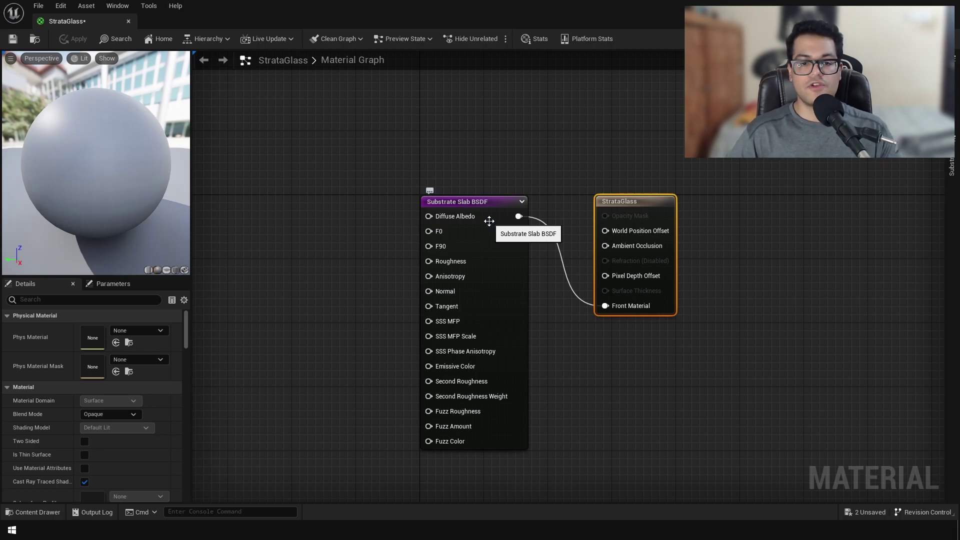
pyautogui.moveTo(430, 221)
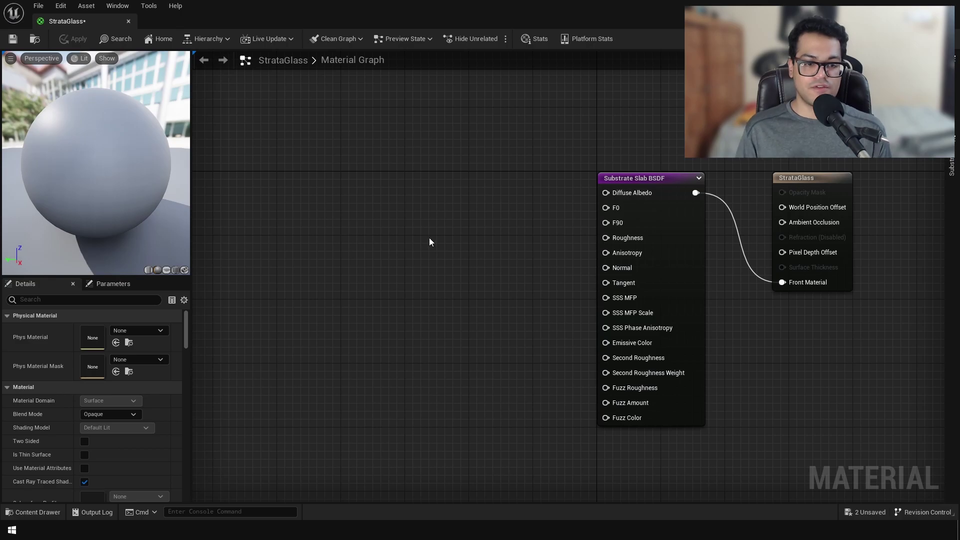
# Set Blend Mode to TranslucentColoredTransmittance and Refraction Method to Index Of Refraction
pyautogui.click(122, 415)
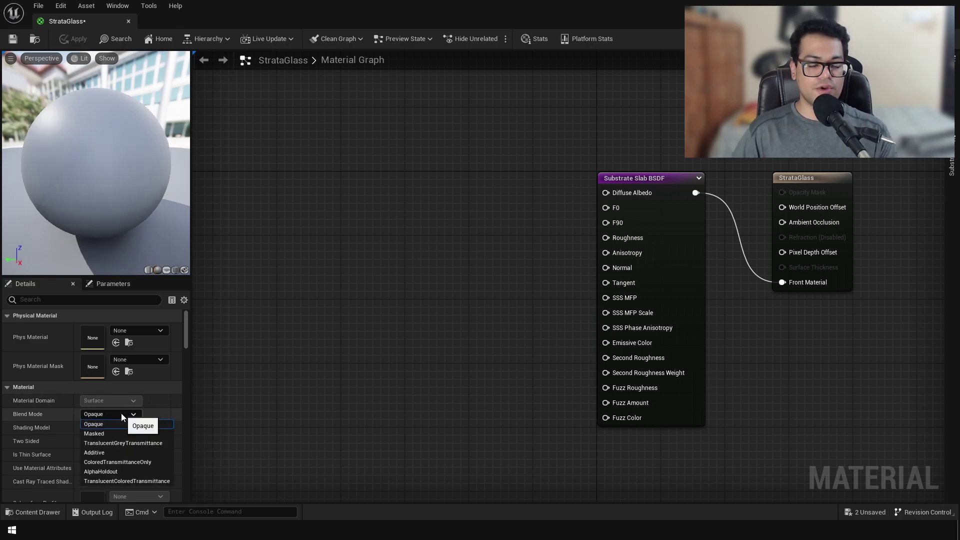
pyautogui.click(133, 480)
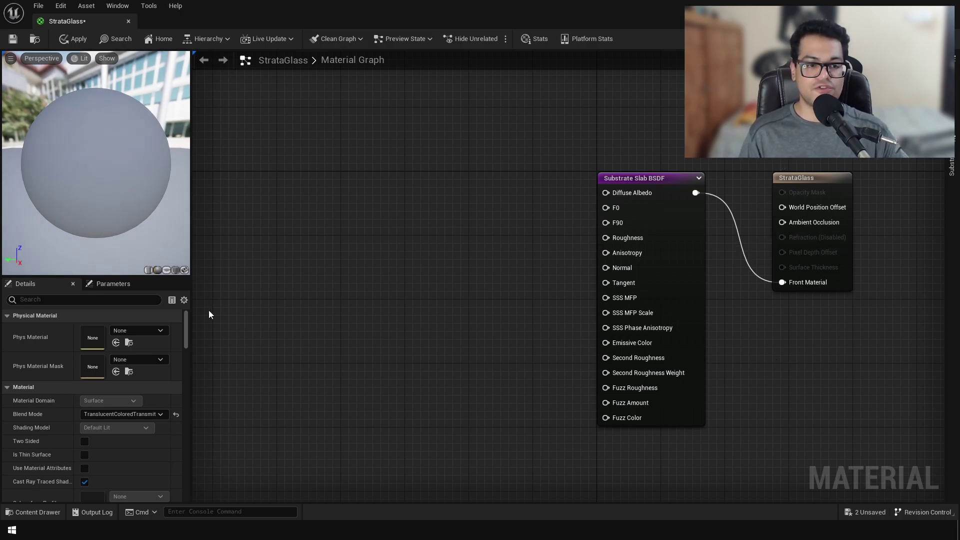
pyautogui.click(147, 300)
pyautogui.write('ref')
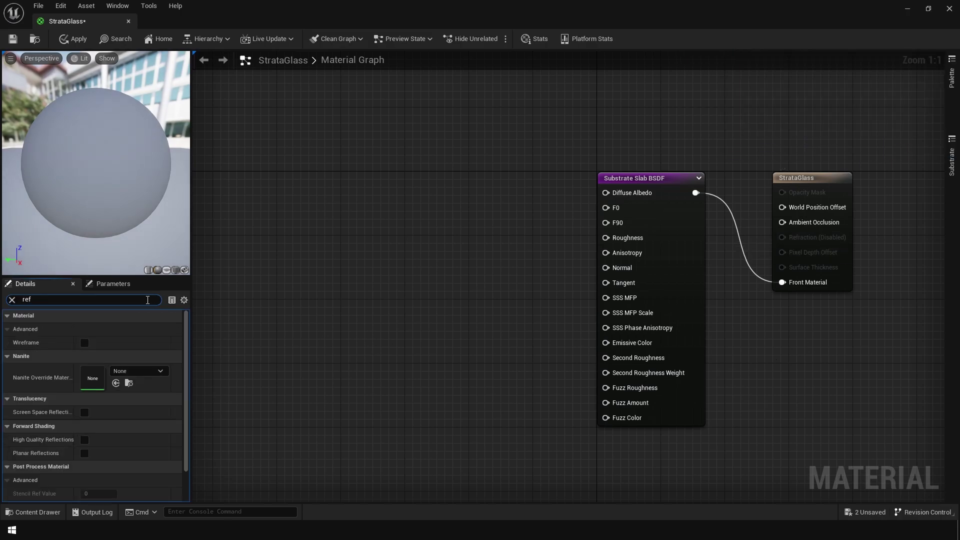
pyautogui.write('rac')
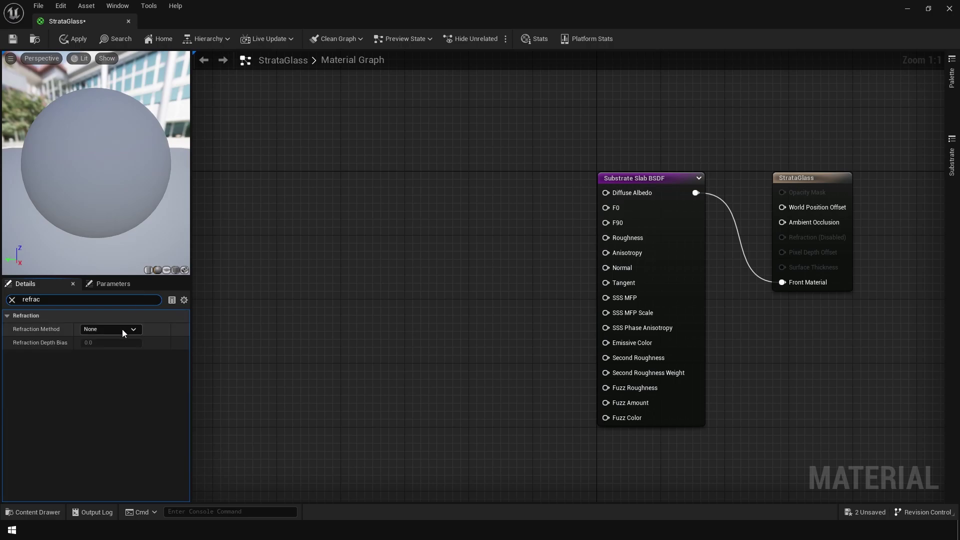
pyautogui.click(122, 329)
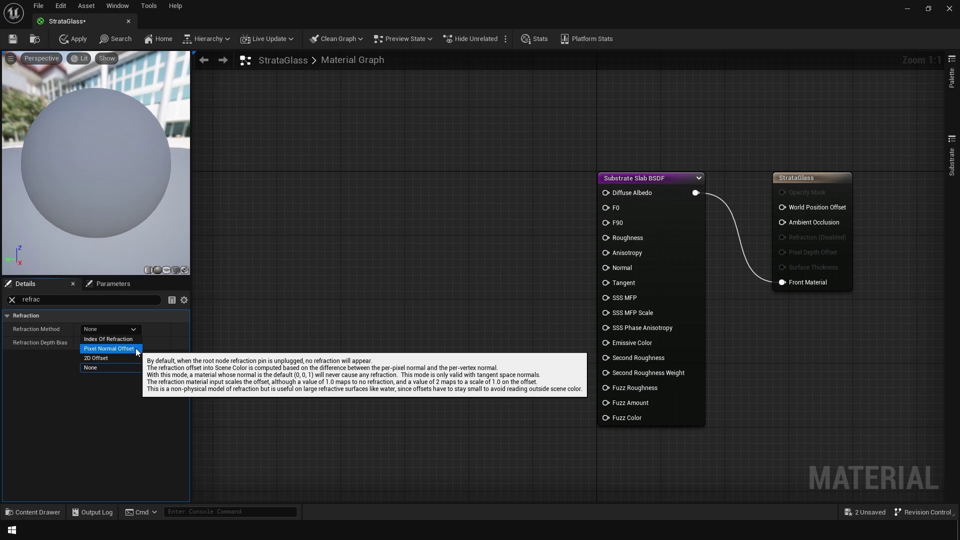
pyautogui.click(127, 339)
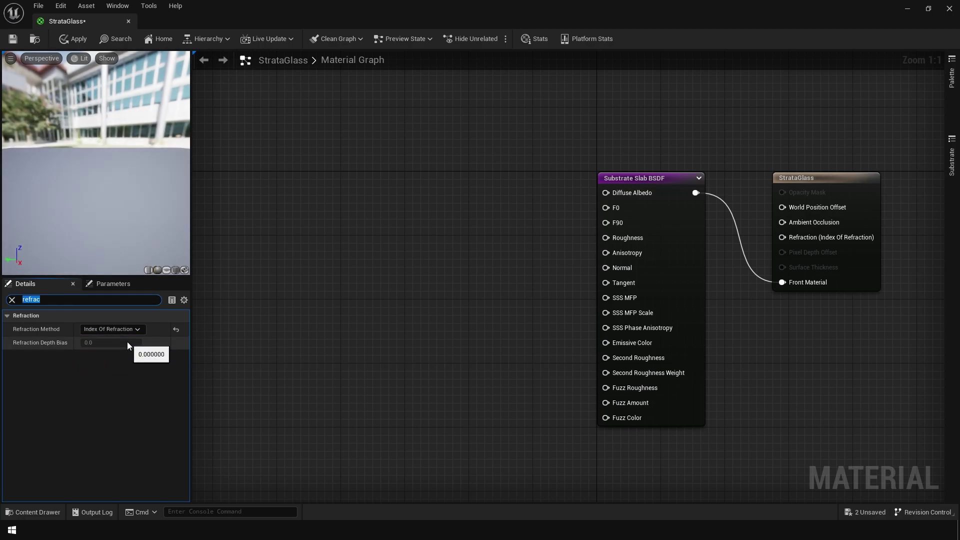
# Wire a Constant node with value 1.4 into the material's Refraction input
pyautogui.moveTo(639, 178); pyautogui.dragTo(504, 226)
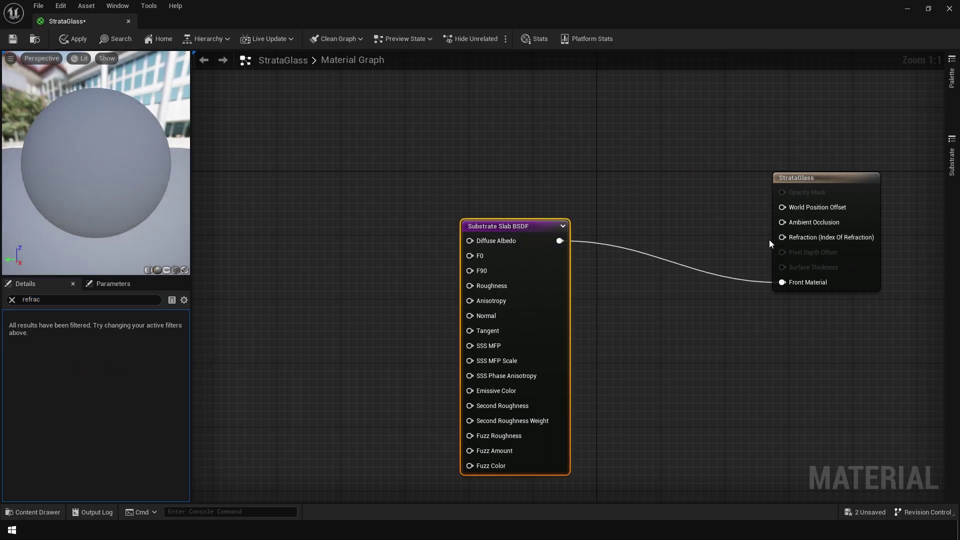
pyautogui.moveTo(781, 238); pyautogui.dragTo(588, 166)
pyautogui.write('con')
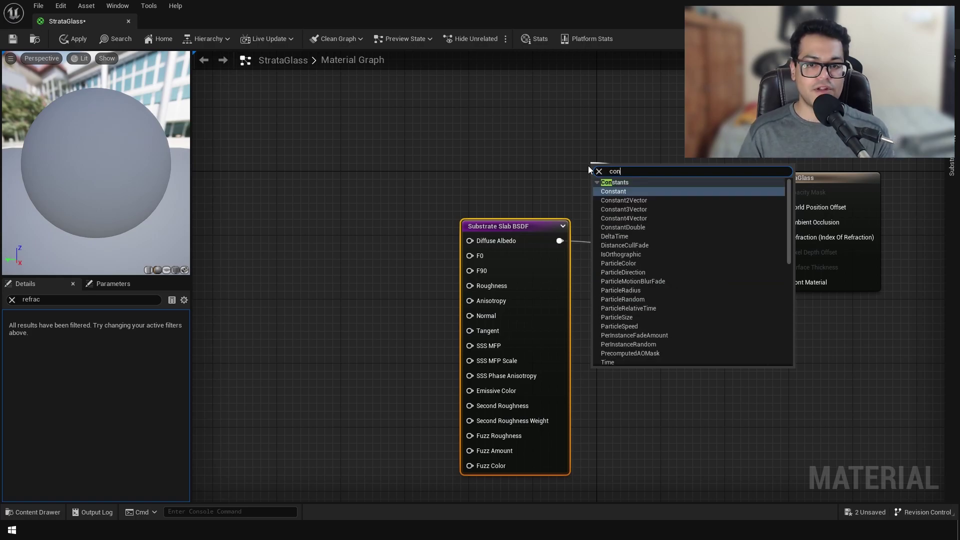
pyautogui.write('sta')
pyautogui.press('Return')
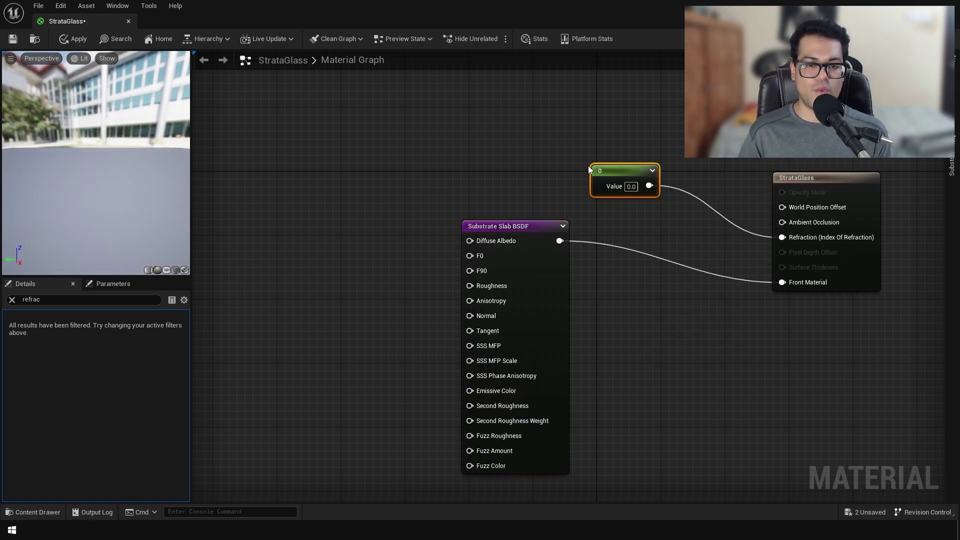
pyautogui.click(631, 187)
pyautogui.write('1')
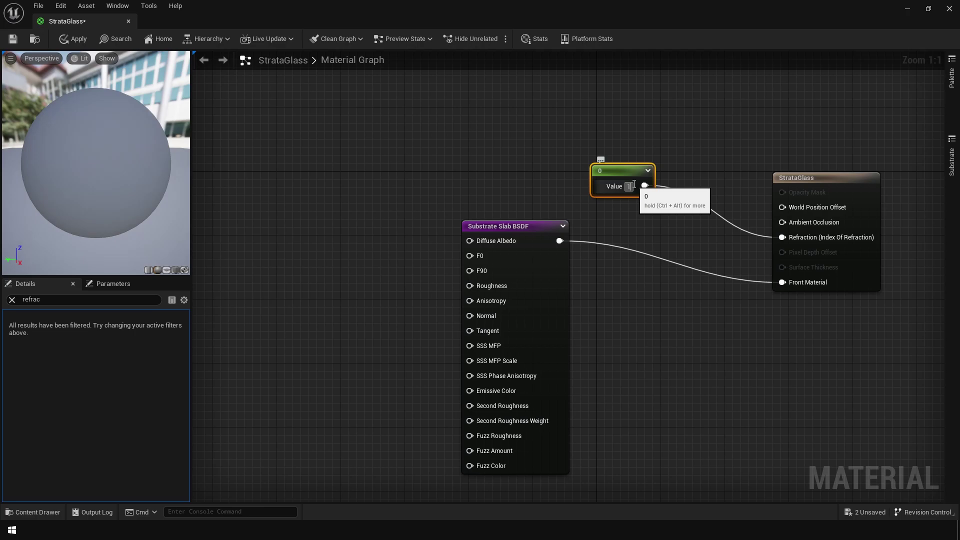
pyautogui.write('.4')
pyautogui.press('Return')
pyautogui.click(650, 225)
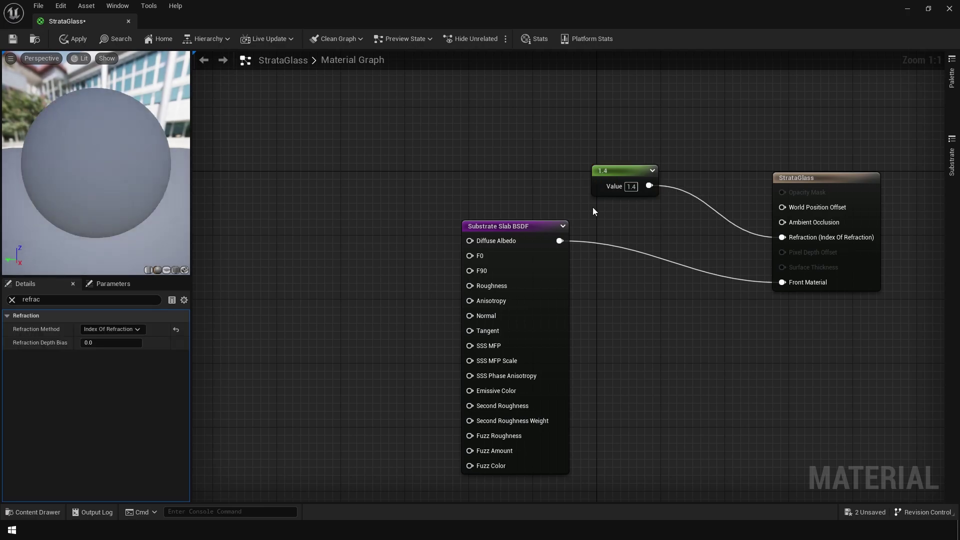
# Add a black (0,0,0) Constant3Vector node for the slab's Diffuse Albedo
pyautogui.moveTo(98, 187)
pyautogui.mouseDown()
pyautogui.moveTo(120, 186)
pyautogui.moveTo(84, 188)
pyautogui.mouseUp()
pyautogui.moveTo(335, 230); pyautogui.dragTo(427, 175, button='right')
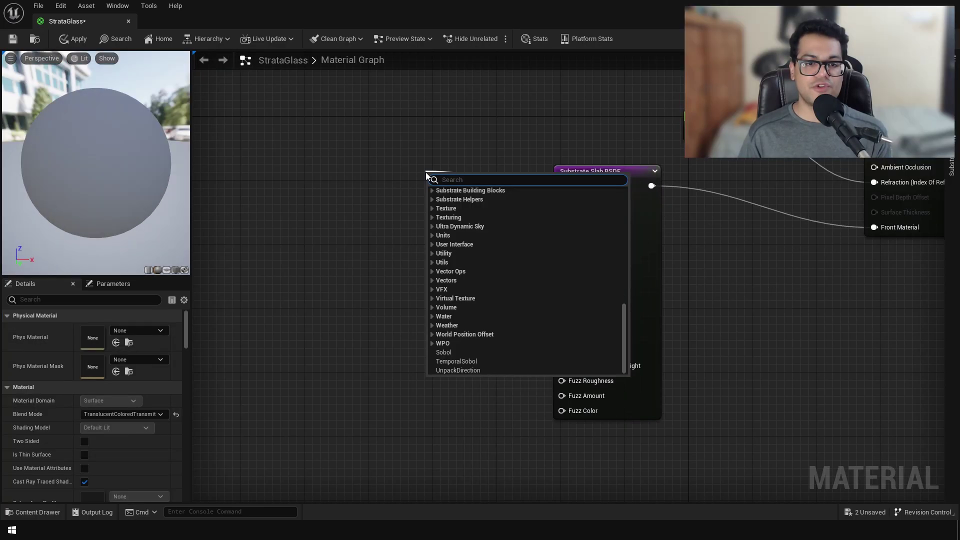
pyautogui.write('constan')
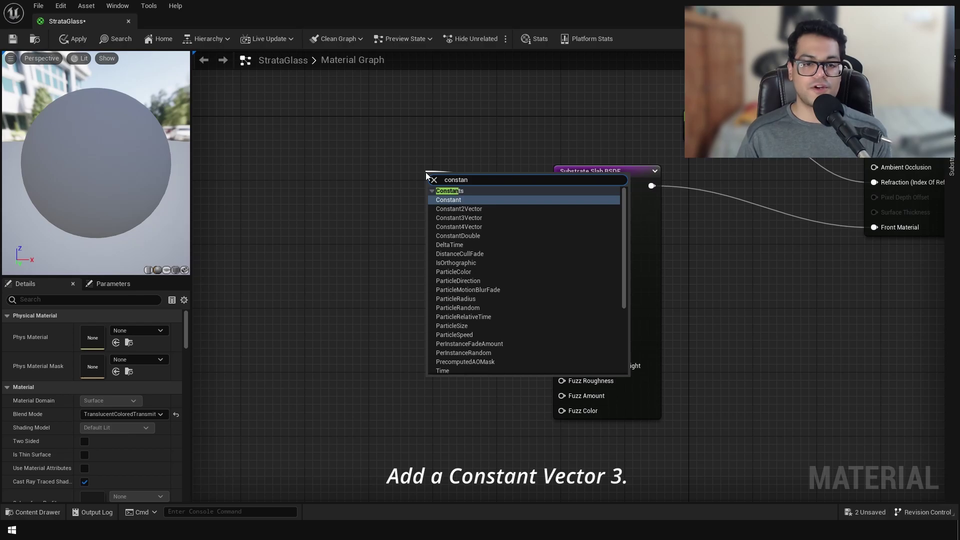
pyautogui.press('Down')
pyautogui.press('Down')
pyautogui.press('Return')
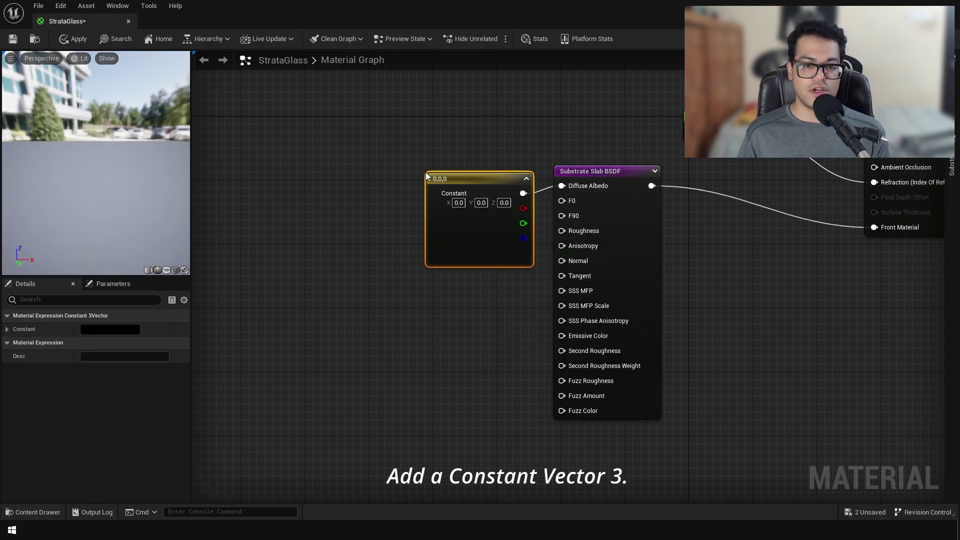
pyautogui.moveTo(427, 175); pyautogui.dragTo(298, 111)
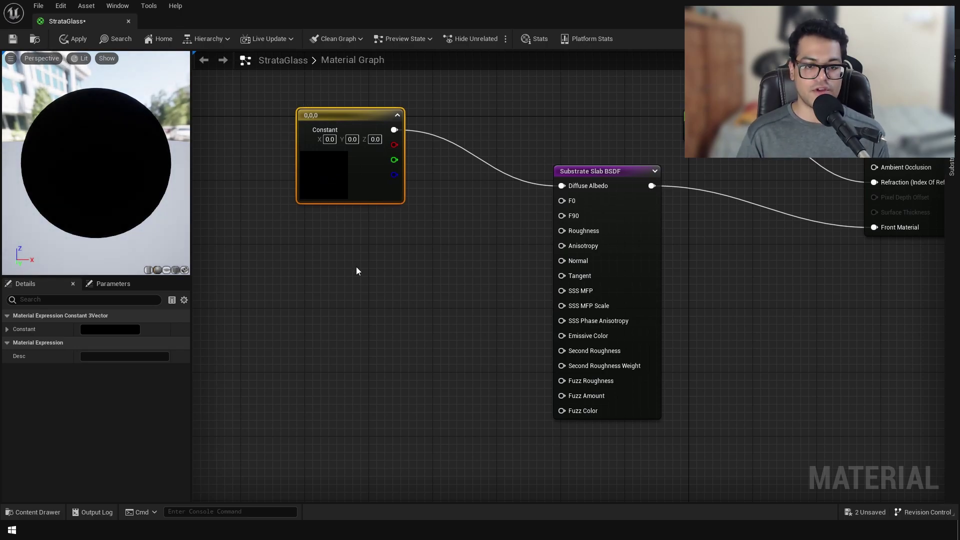
# Wire a scalar parameter named Roughness, default 0.1, into the Substrate Slab's Roughness input
pyautogui.moveTo(562, 230); pyautogui.dragTo(371, 295)
pyautogui.write('scalar')
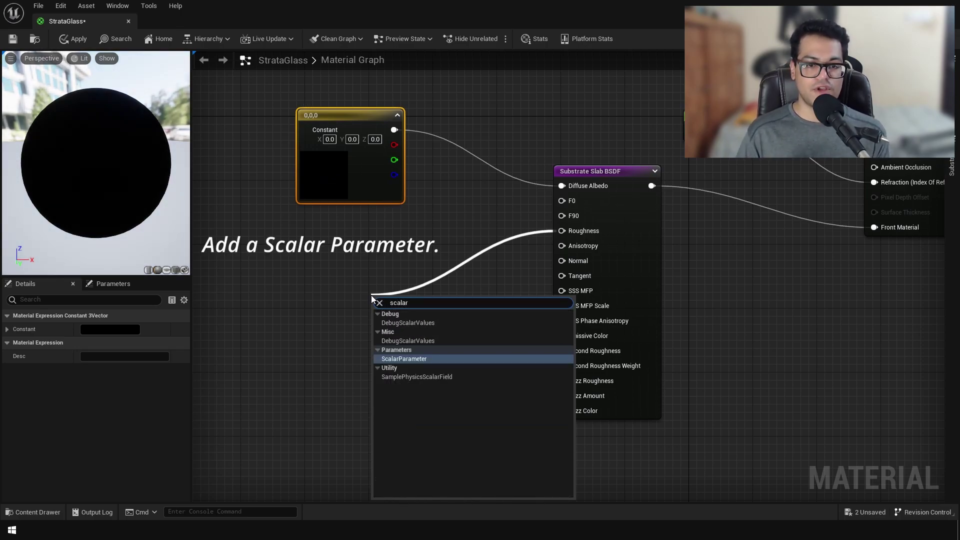
pyautogui.press('Return')
pyautogui.write('Ro')
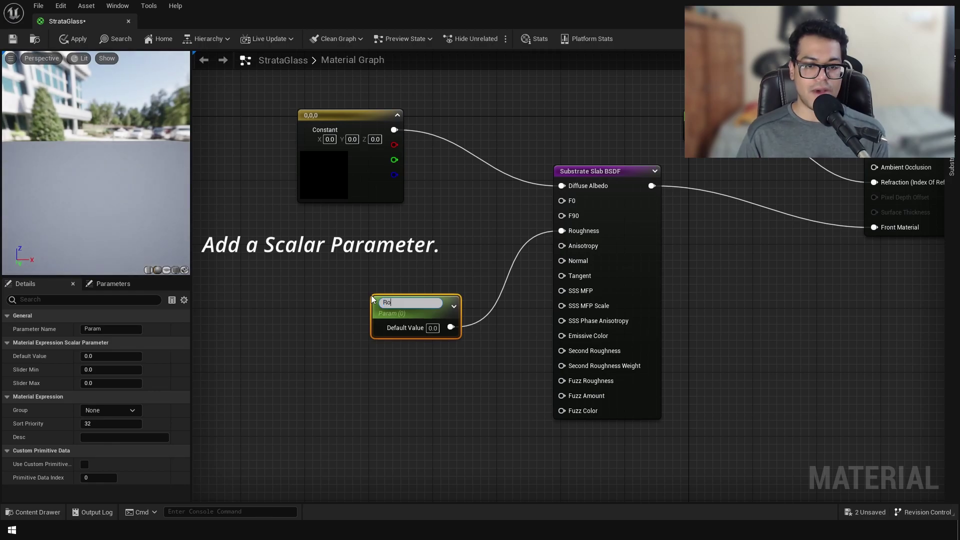
pyautogui.write('ughness')
pyautogui.press('Return')
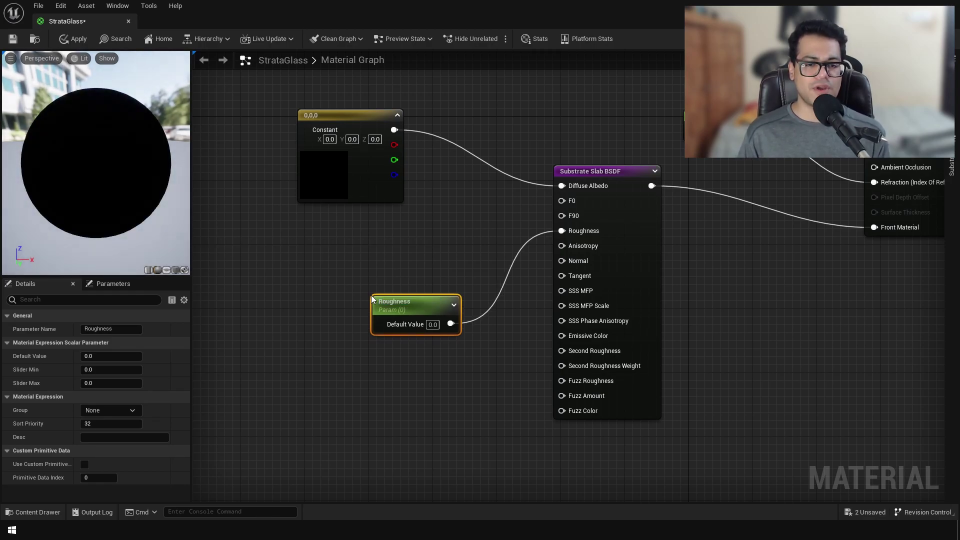
pyautogui.click(433, 325)
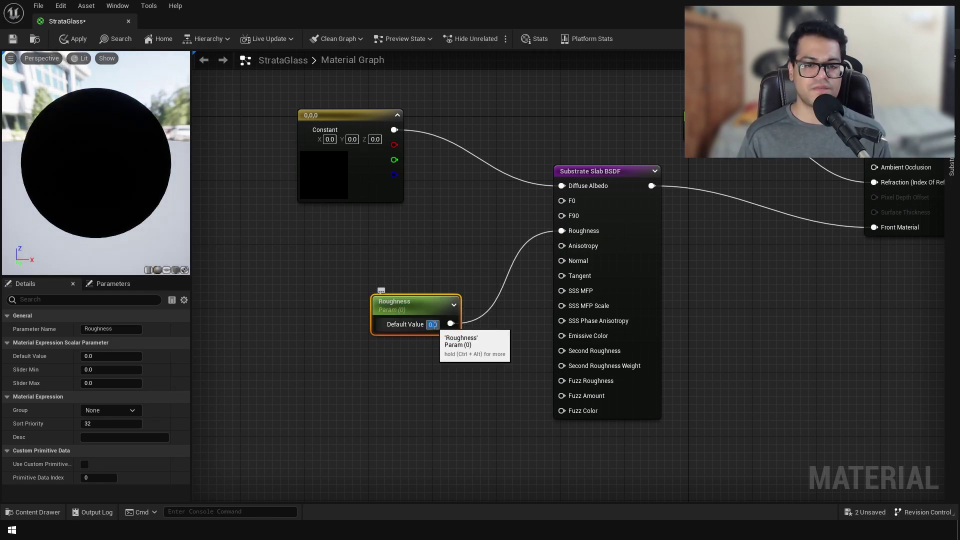
pyautogui.write('0.1')
pyautogui.press('Return')
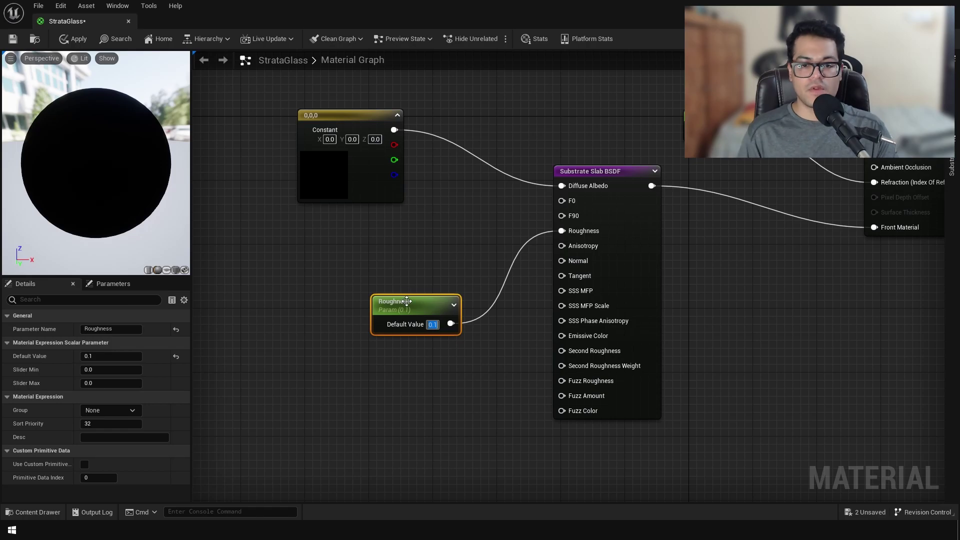
pyautogui.moveTo(408, 305); pyautogui.dragTo(342, 238)
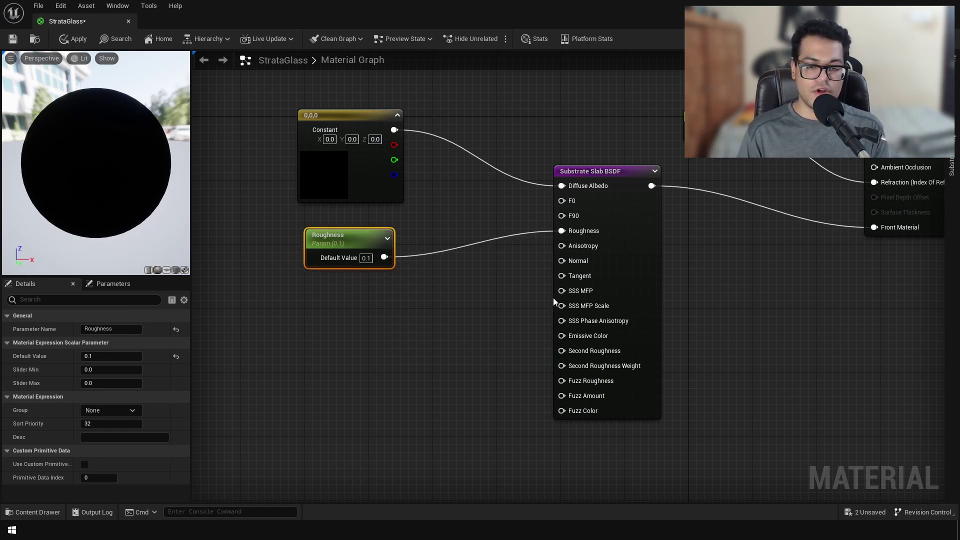
pyautogui.moveTo(564, 294)
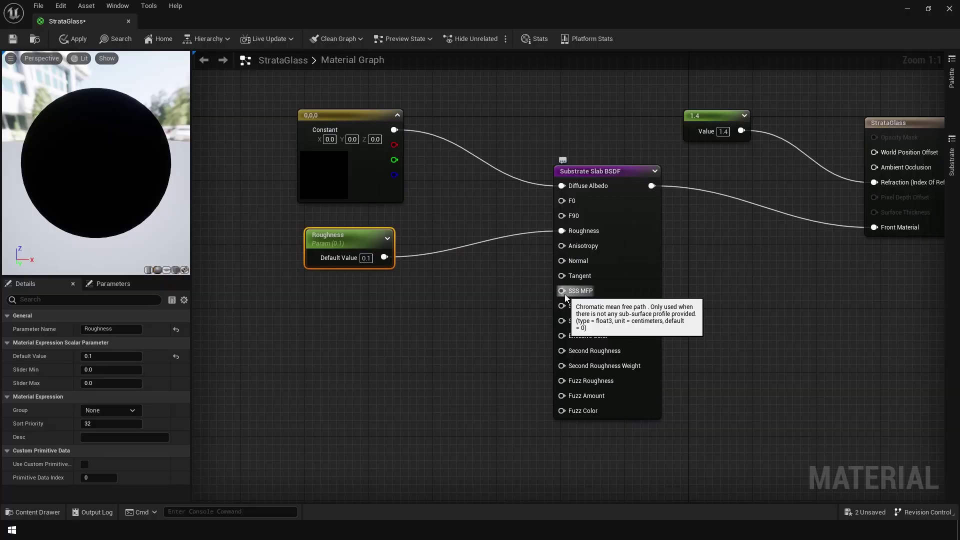
# Feed SSS MFP from a Substrate Transmittance-To-MeanFreePath node and apply the material
pyautogui.moveTo(565, 294); pyautogui.dragTo(419, 320)
pyautogui.click(429, 203)
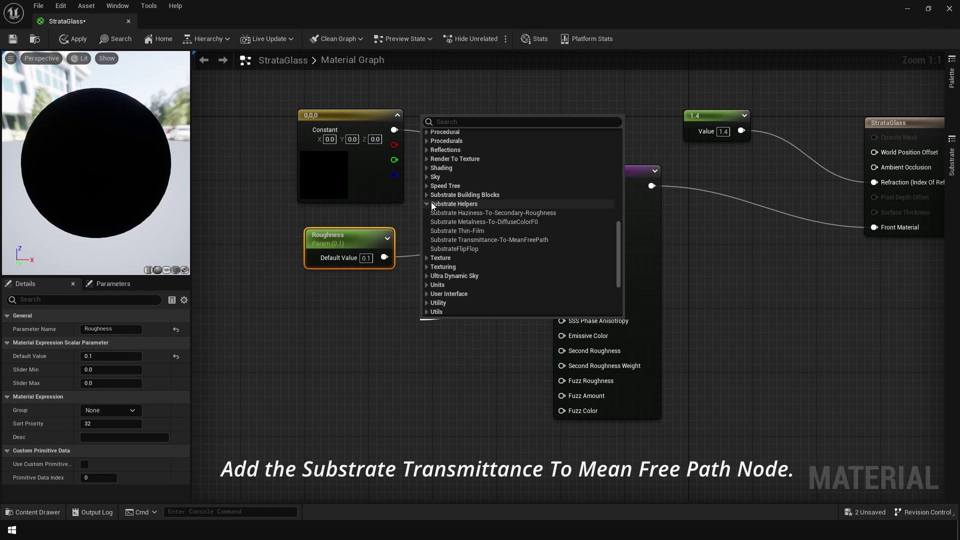
pyautogui.click(539, 241)
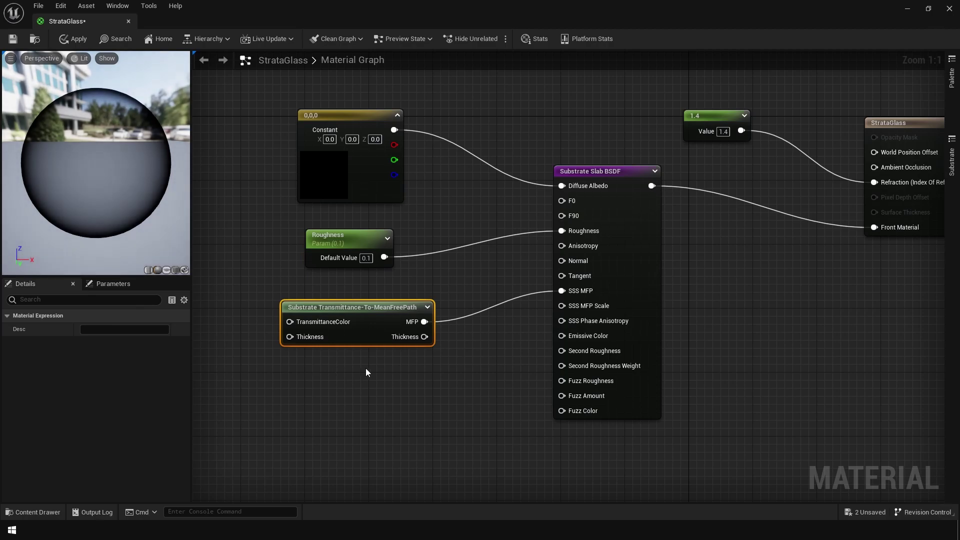
pyautogui.moveTo(120, 160); pyautogui.dragTo(120, 160)
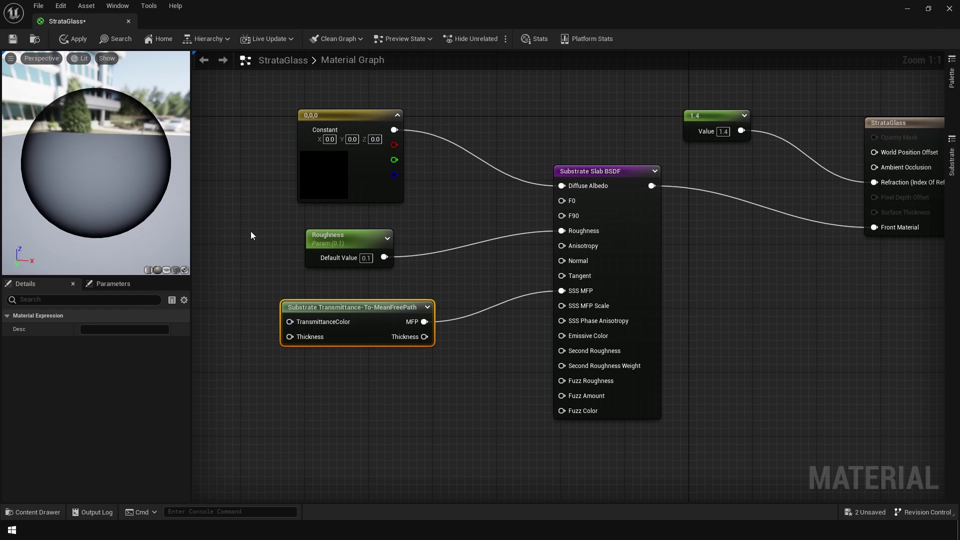
pyautogui.click(56, 38)
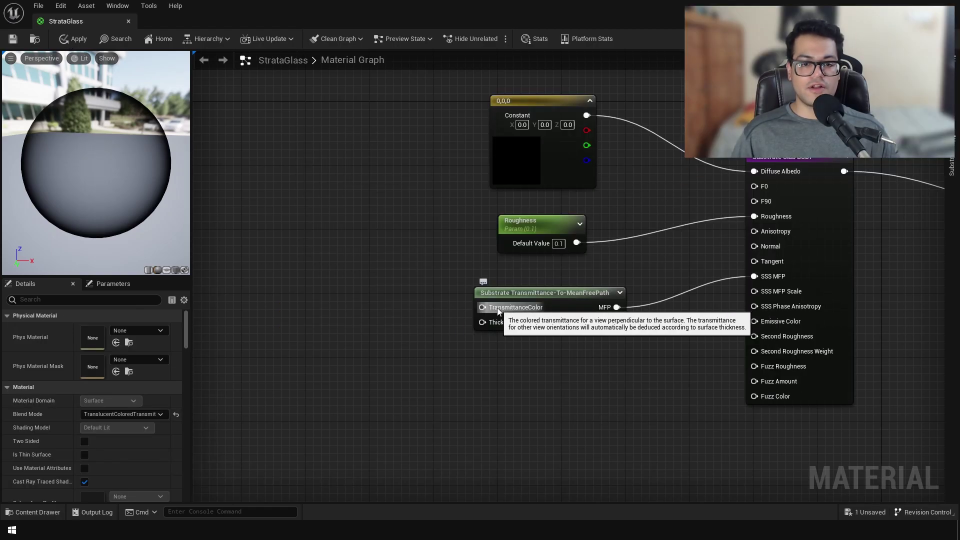
# Wire a Constant3Vector set to white (1,1,1) into the TransmittanceColor input
pyautogui.moveTo(498, 311); pyautogui.dragTo(377, 286)
pyautogui.write('vector')
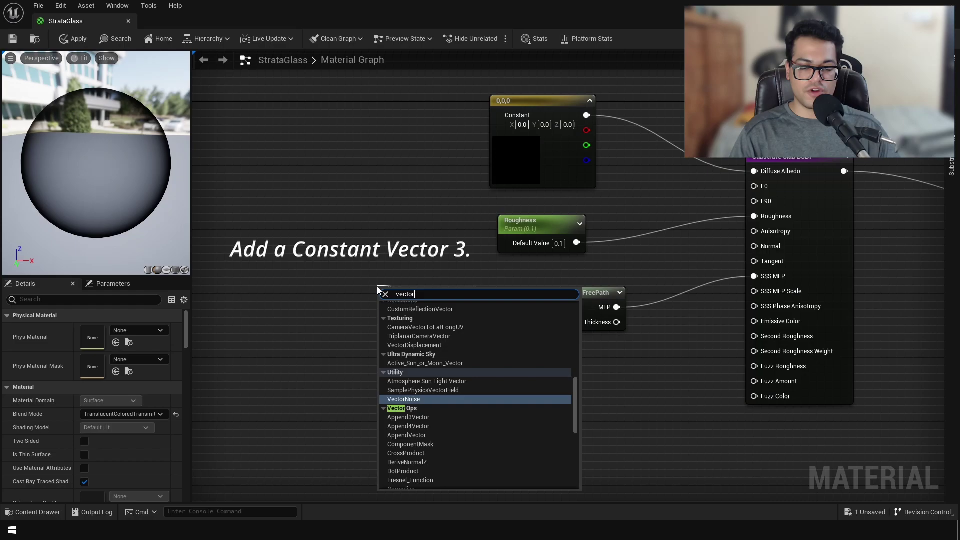
pyautogui.write(' 3')
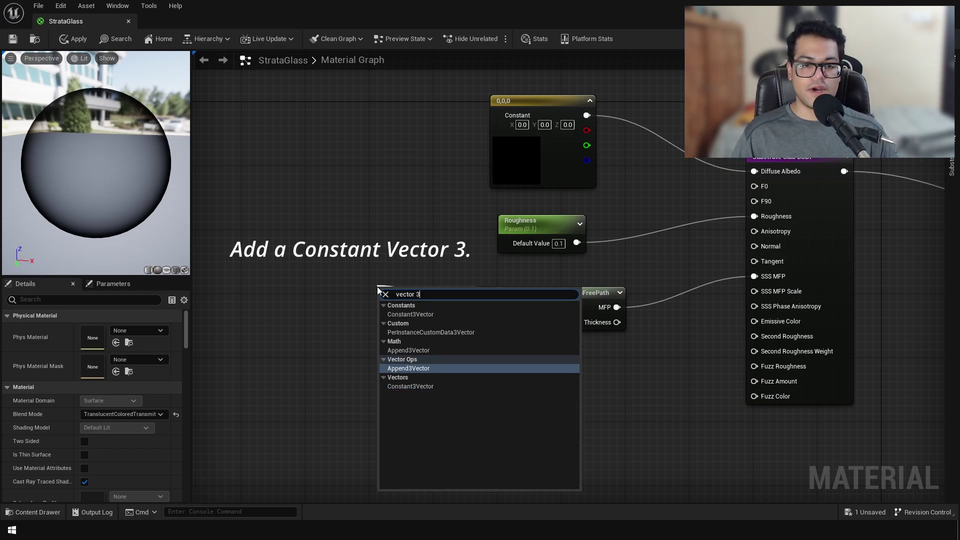
pyautogui.press('Up')
pyautogui.press('Up')
pyautogui.press('Up')
pyautogui.press('Return')
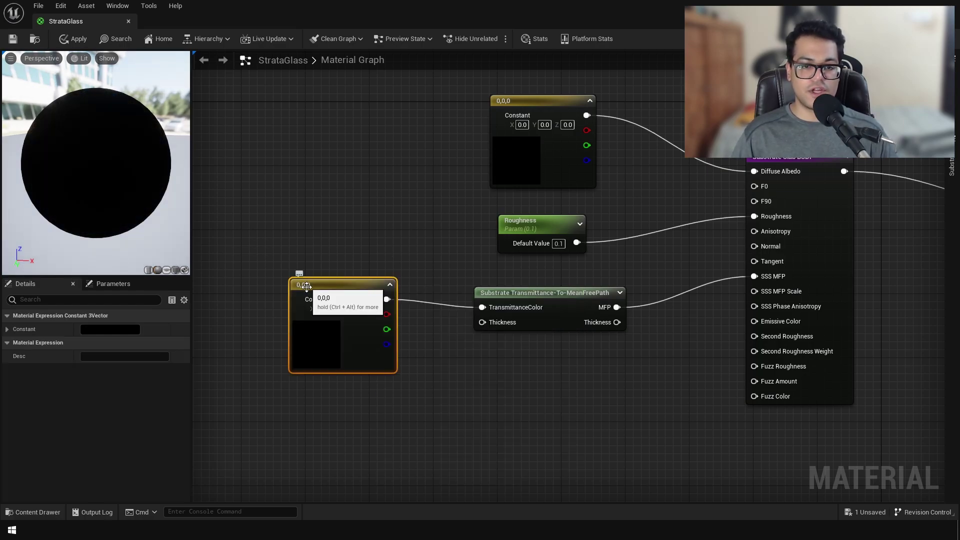
pyautogui.click(118, 329)
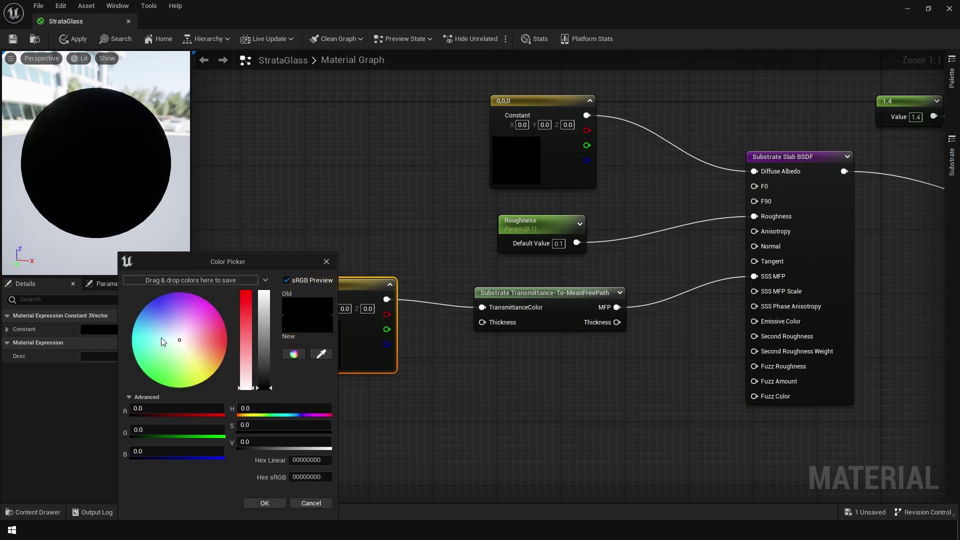
pyautogui.moveTo(258, 367); pyautogui.dragTo(259, 276)
pyautogui.moveTo(246, 386); pyautogui.dragTo(246, 292)
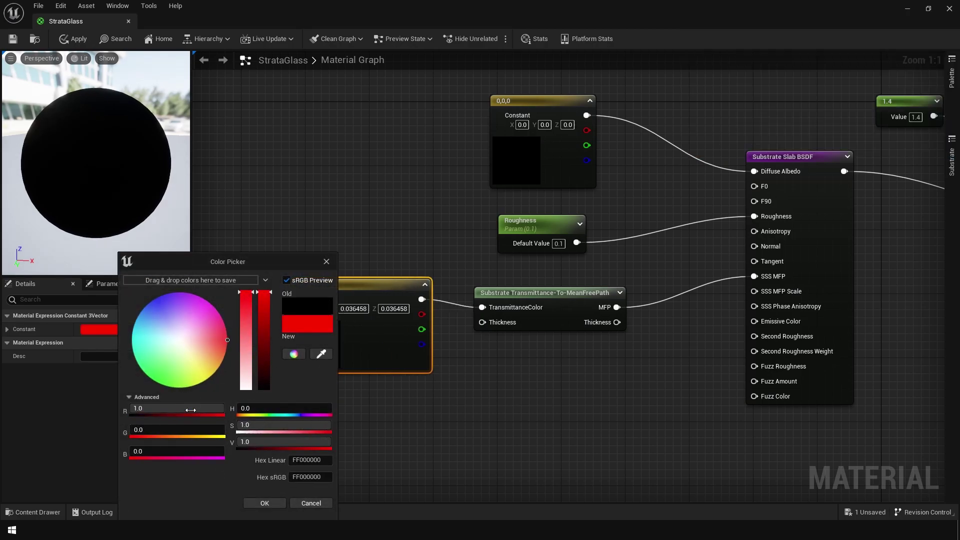
pyautogui.moveTo(150, 429); pyautogui.dragTo(190, 429)
pyautogui.moveTo(135, 451); pyautogui.dragTo(166, 449)
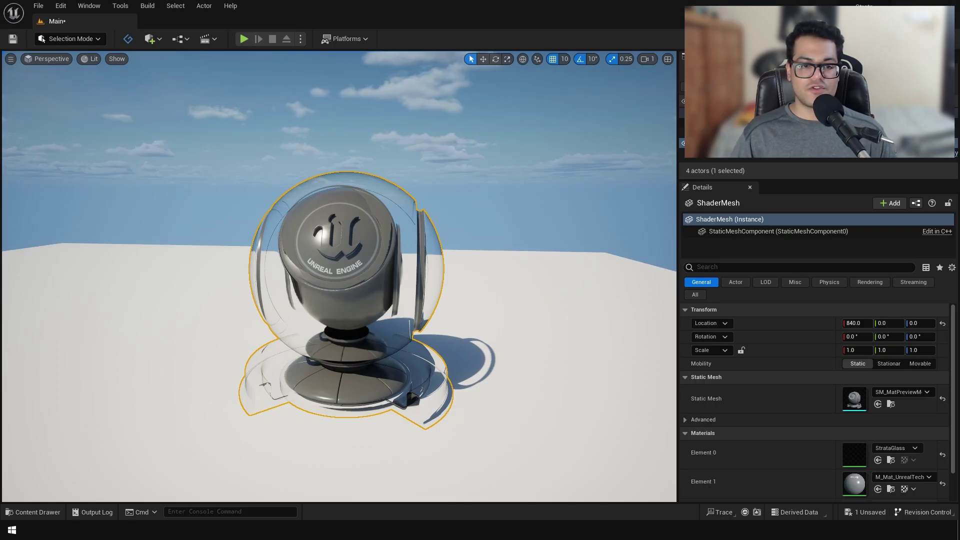
# Convert the white transmittance constant into a vector parameter named Glass
pyautogui.moveTo(339, 276)
pyautogui.mouseDown(button='right')
pyautogui.moveTo(365, 274)
pyautogui.moveTo(330, 276)
pyautogui.moveTo(345, 276)
pyautogui.mouseUp(button='right')
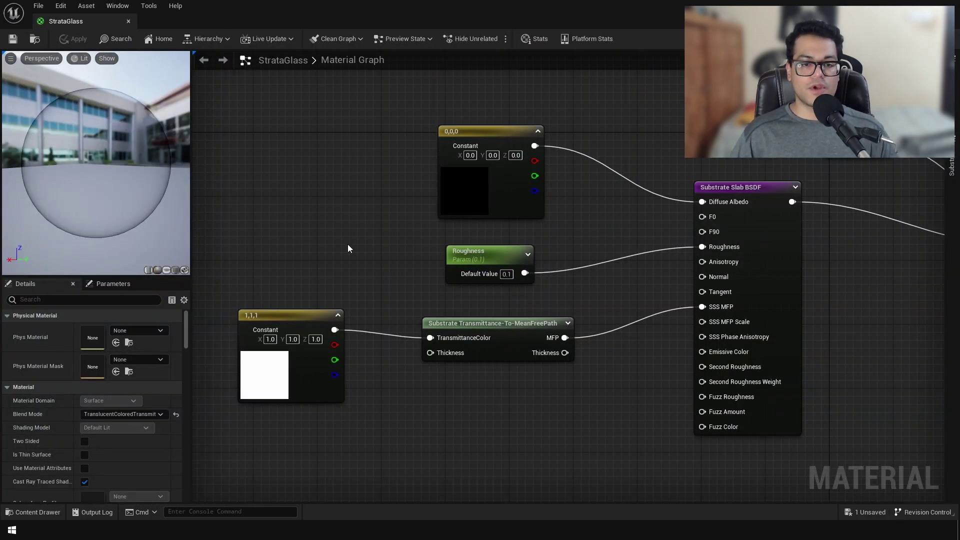
pyautogui.moveTo(348, 249); pyautogui.dragTo(425, 212, button='right')
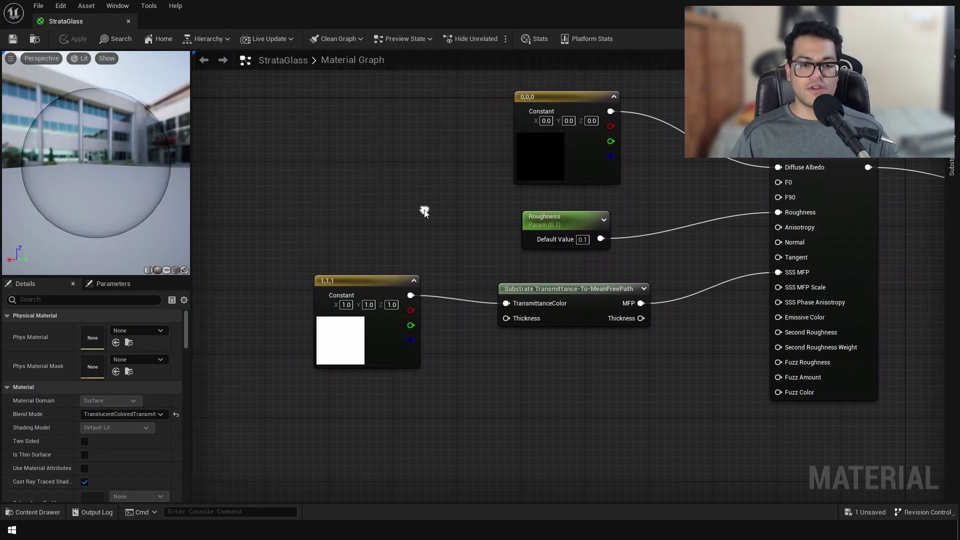
pyautogui.rightClick(367, 274)
pyautogui.click(372, 301)
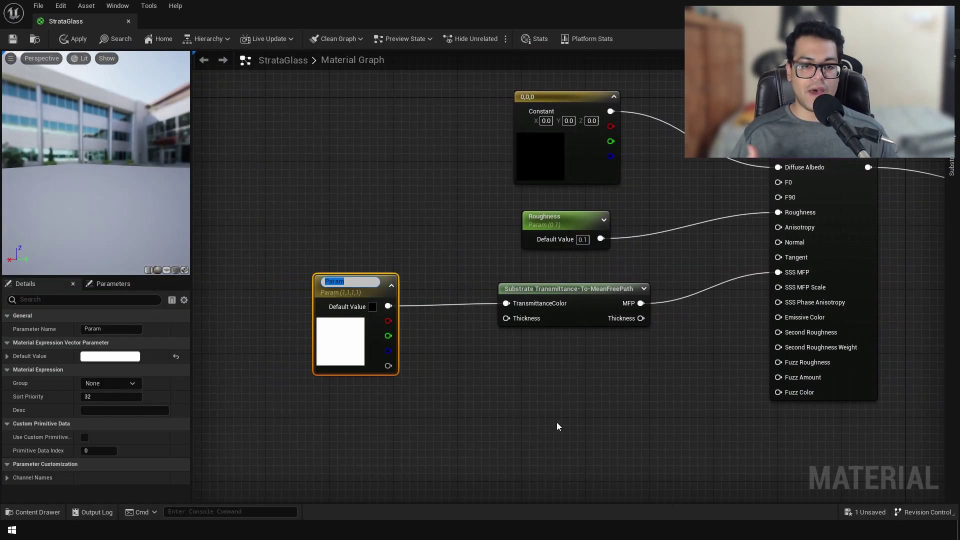
pyautogui.write('Glass')
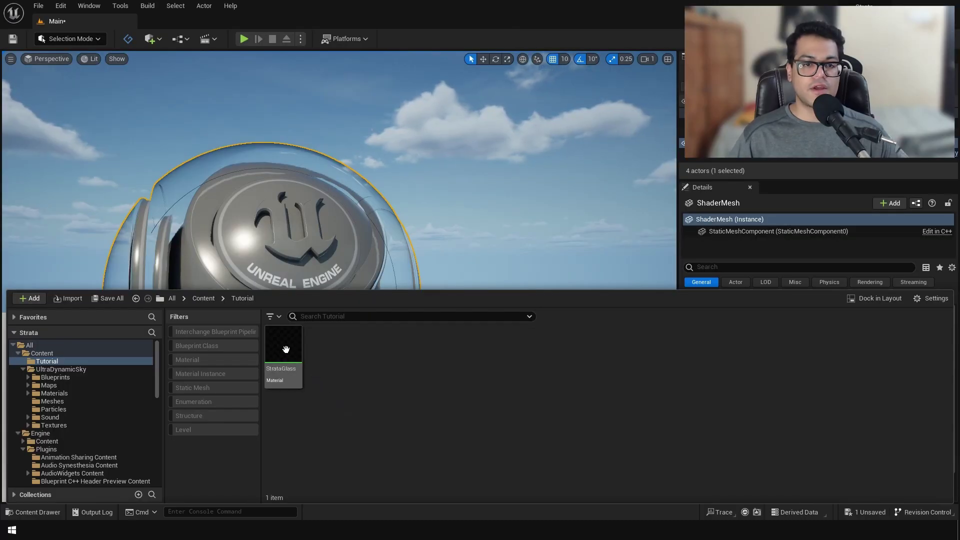
# Create a material instance of StrataGlass in Tutorial, keeping the default name
pyautogui.rightClick(283, 347)
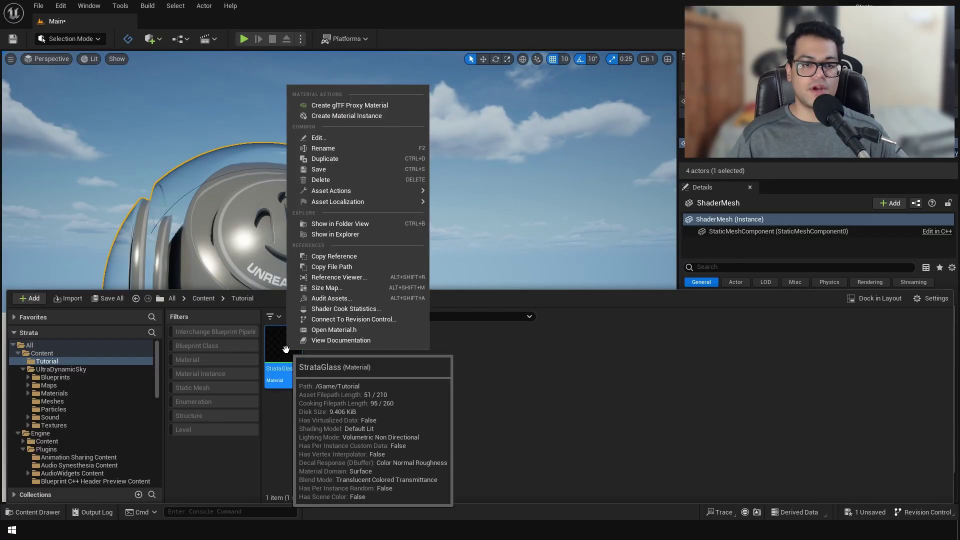
pyautogui.click(331, 118)
pyautogui.press('Return')
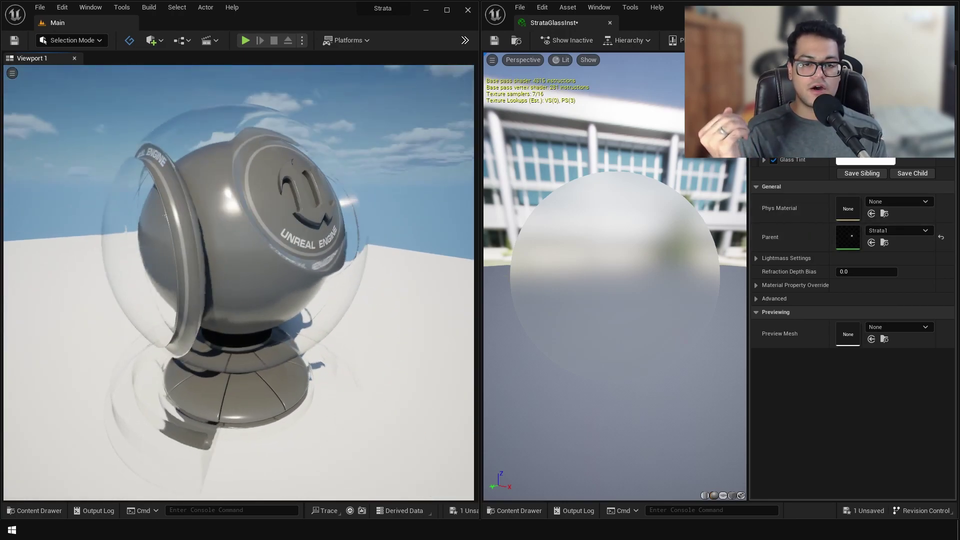
pyautogui.keyDown('alt'); pyautogui.moveTo(279, 298); pyautogui.dragTo(279, 298); pyautogui.keyUp('alt')
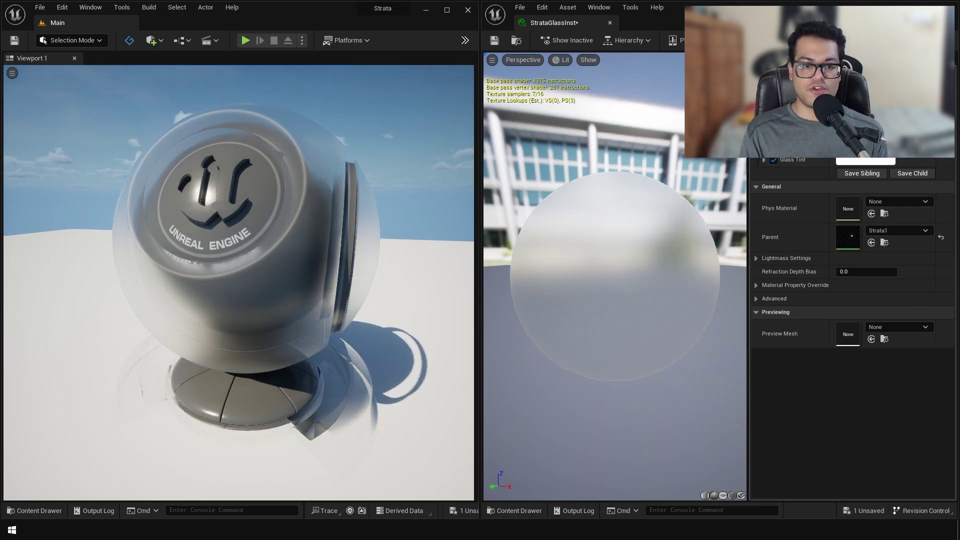
pyautogui.keyDown('alt'); pyautogui.moveTo(470, 316); pyautogui.dragTo(471, 316); pyautogui.keyUp('alt')
pyautogui.keyDown('alt'); pyautogui.moveTo(392, 339); pyautogui.dragTo(392, 339); pyautogui.keyUp('alt')
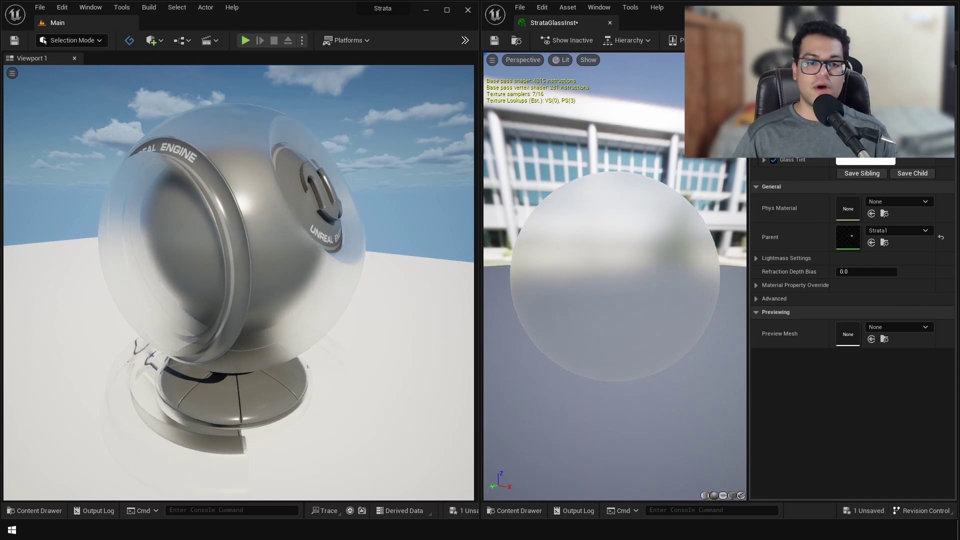
# Set the instance's Glass Tint to light blue (sRGB D8EAFF) on the colour wheel
pyautogui.click(857, 162)
pyautogui.click(686, 240)
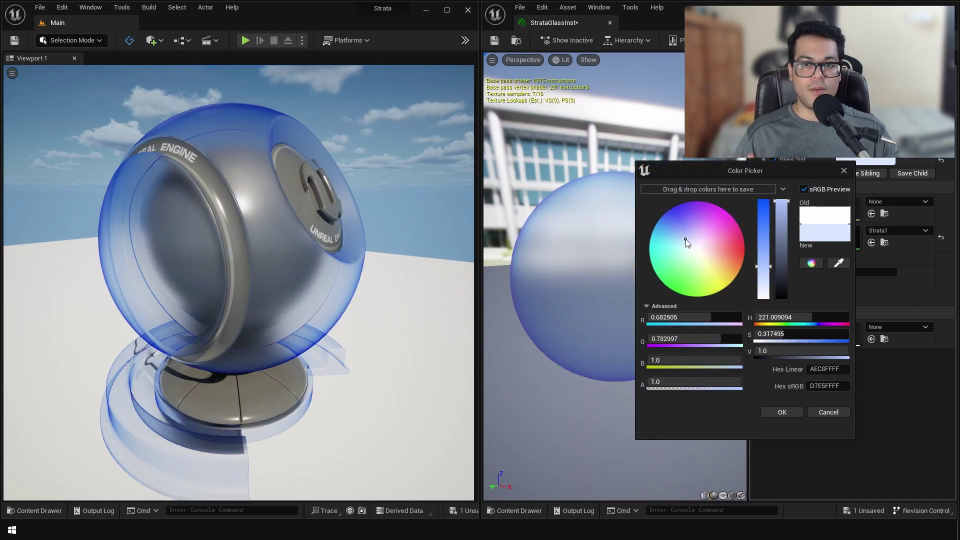
pyautogui.moveTo(691, 230)
pyautogui.mouseDown()
pyautogui.moveTo(717, 236)
pyautogui.moveTo(704, 267)
pyautogui.moveTo(668, 278)
pyautogui.moveTo(712, 255)
pyautogui.moveTo(691, 230)
pyautogui.moveTo(679, 230)
pyautogui.moveTo(684, 241)
pyautogui.mouseUp()
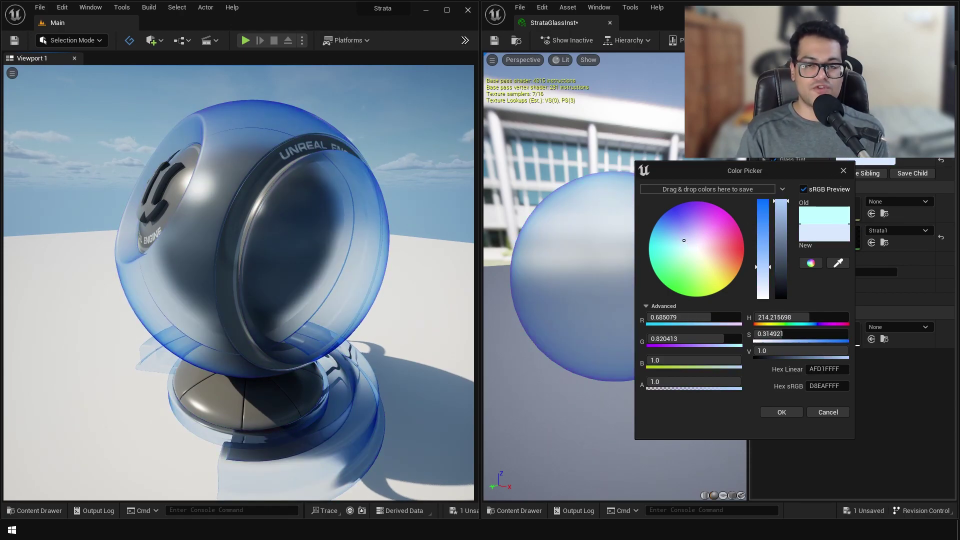